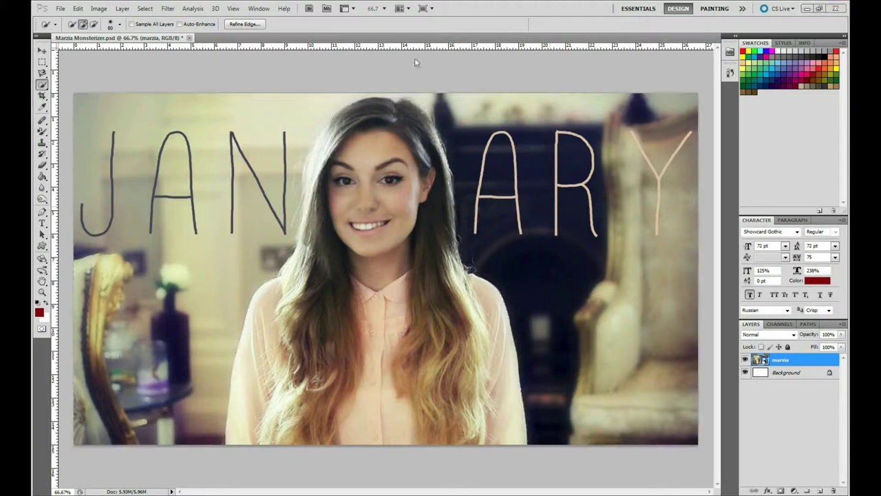
Step: Clear the background to white, deselect, set the foreground to black (R 0), and undo a stray streak
{"action": "key", "text": "Delete"}
{"action": "key", "text": "ctrl+d"}
{"action": "left_click", "coordinate": [42, 107]}
{"action": "left_click", "coordinate": [39, 312]}
{"action": "type", "text": "0"}
{"action": "key", "text": "Return"}
{"action": "key", "text": "b"}
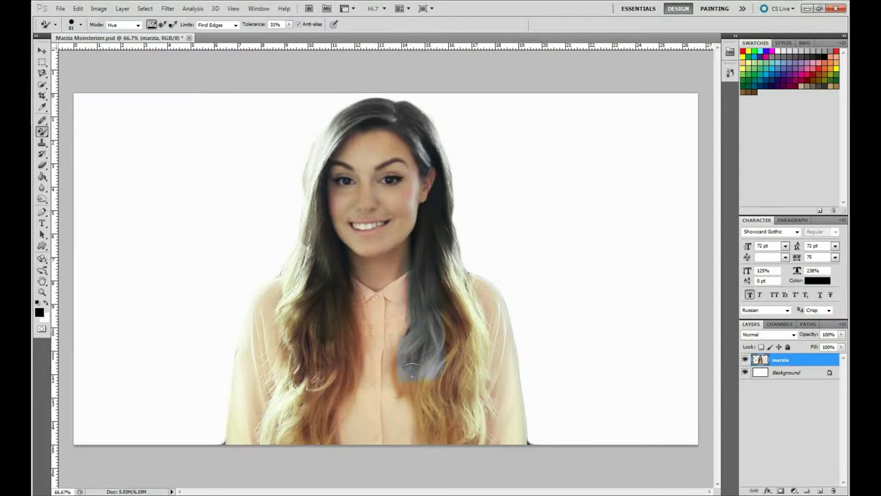
{"action": "key", "text": "ctrl+z"}
Step: Saturate the chin area with the Sponge set to Saturate
{"action": "left_click", "coordinate": [42, 187]}
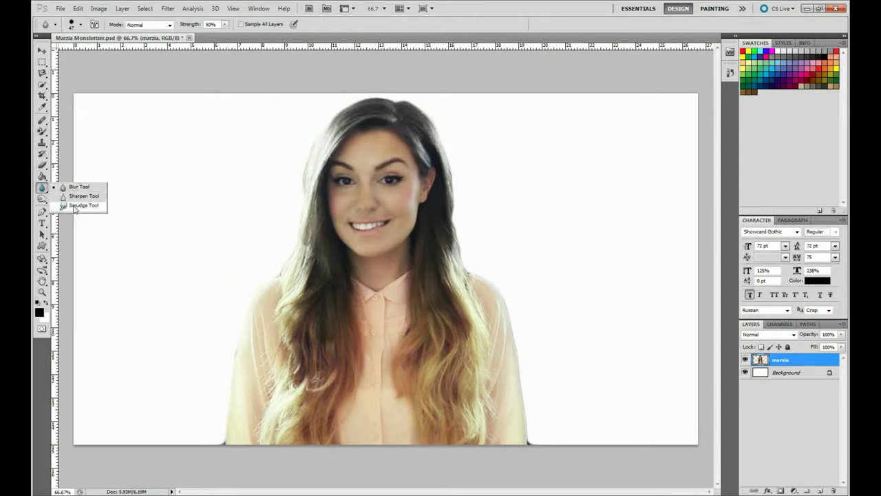
{"action": "left_click", "coordinate": [80, 207]}
{"action": "left_click", "coordinate": [81, 26]}
{"action": "mouse_move", "coordinate": [364, 232]}
{"action": "left_mouse_down"}
{"action": "mouse_move", "coordinate": [369, 237]}
{"action": "mouse_move", "coordinate": [358, 169]}
{"action": "mouse_move", "coordinate": [335, 340]}
{"action": "mouse_move", "coordinate": [296, 276]}
{"action": "mouse_move", "coordinate": [305, 163]}
{"action": "mouse_move", "coordinate": [433, 131]}
{"action": "mouse_move", "coordinate": [457, 365]}
{"action": "mouse_move", "coordinate": [475, 424]}
{"action": "left_mouse_up"}
Step: Darken the lower hair on both sides with the Burn tool
{"action": "left_click", "coordinate": [42, 199]}
{"action": "left_click", "coordinate": [75, 209]}
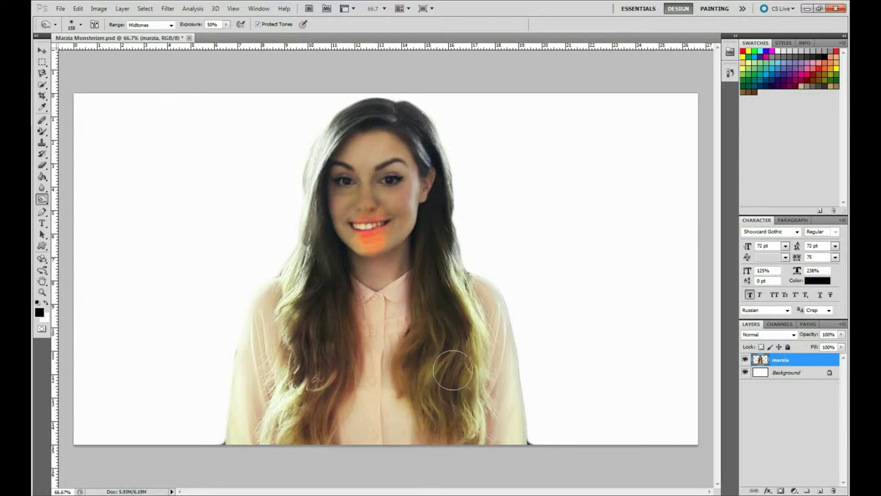
{"action": "mouse_move", "coordinate": [289, 399]}
{"action": "left_mouse_down"}
{"action": "mouse_move", "coordinate": [315, 274]}
{"action": "mouse_move", "coordinate": [330, 295]}
{"action": "left_mouse_up"}
{"action": "mouse_move", "coordinate": [447, 427]}
{"action": "left_mouse_down"}
{"action": "mouse_move", "coordinate": [457, 338]}
{"action": "mouse_move", "coordinate": [464, 419]}
{"action": "mouse_move", "coordinate": [451, 259]}
{"action": "left_mouse_up"}
Step: Saturate the chin and lip area again with the Sponge
{"action": "right_click", "coordinate": [42, 199]}
{"action": "left_click", "coordinate": [82, 216]}
{"action": "left_click_drag", "start_coordinate": [375, 219], "coordinate": [358, 238]}
{"action": "right_click", "coordinate": [42, 199]}
{"action": "key", "text": "shift+b"}
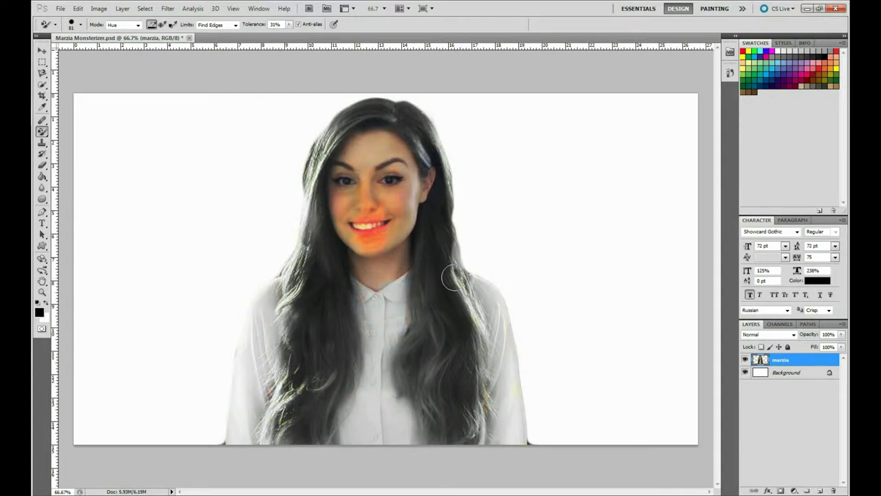
Step: Burn the left-side hair strands and recolour the neck and chin grey with black
{"action": "left_click", "coordinate": [42, 199]}
{"action": "mouse_move", "coordinate": [309, 250]}
{"action": "left_mouse_down"}
{"action": "mouse_move", "coordinate": [296, 413]}
{"action": "mouse_move", "coordinate": [321, 367]}
{"action": "mouse_move", "coordinate": [325, 121]}
{"action": "mouse_move", "coordinate": [472, 202]}
{"action": "mouse_move", "coordinate": [423, 394]}
{"action": "left_mouse_up"}
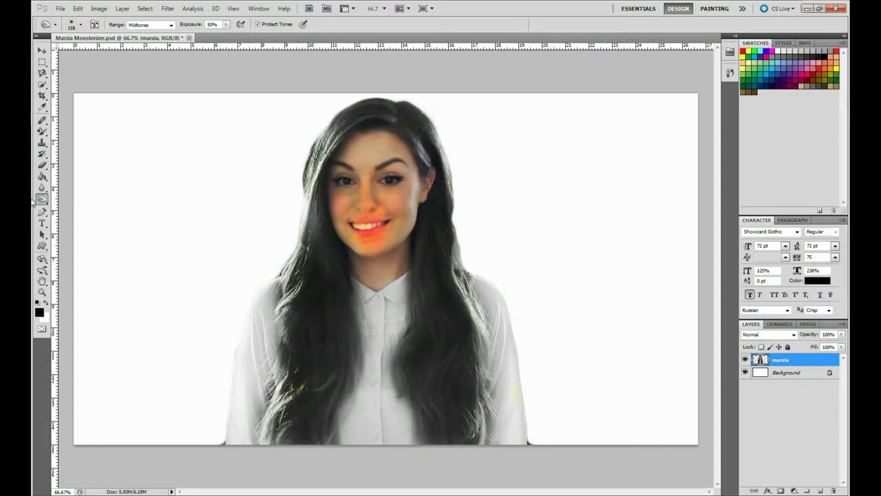
{"action": "key", "text": "b"}
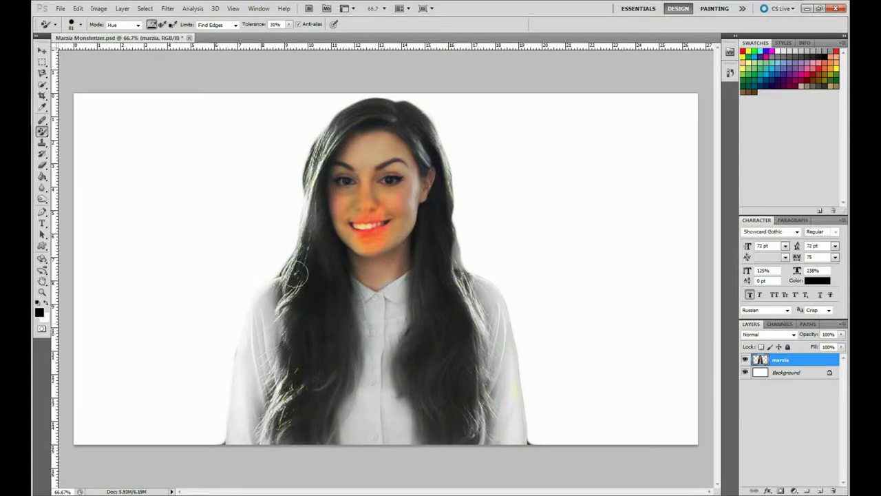
{"action": "left_click", "coordinate": [144, 8]}
{"action": "left_click_drag", "start_coordinate": [396, 265], "coordinate": [364, 248]}
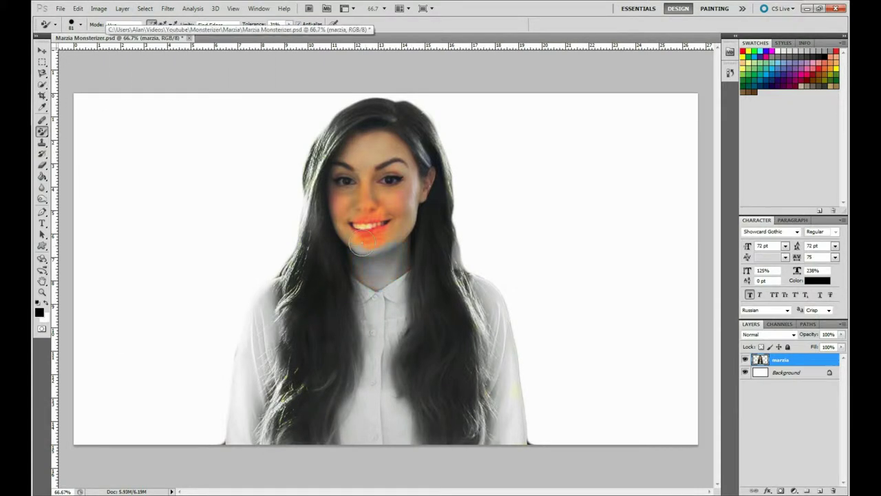
Step: Brighten the cheeks and forehead with a 108 px Dodge brush
{"action": "left_click_drag", "start_coordinate": [42, 198], "coordinate": [69, 200]}
{"action": "left_click", "coordinate": [81, 27]}
{"action": "left_click_drag", "start_coordinate": [66, 48], "coordinate": [110, 48]}
{"action": "mouse_move", "coordinate": [365, 199]}
{"action": "left_mouse_down"}
{"action": "mouse_move", "coordinate": [376, 156]}
{"action": "mouse_move", "coordinate": [402, 184]}
{"action": "left_mouse_up"}
{"action": "left_click_drag", "start_coordinate": [42, 198], "coordinate": [76, 209]}
Step: Burn the left hair from the temple down and set the recolour brush to 36 px
{"action": "mouse_move", "coordinate": [308, 163]}
{"action": "left_mouse_down"}
{"action": "mouse_move", "coordinate": [291, 193]}
{"action": "mouse_move", "coordinate": [280, 255]}
{"action": "mouse_move", "coordinate": [286, 413]}
{"action": "left_mouse_up"}
{"action": "key", "text": "b"}
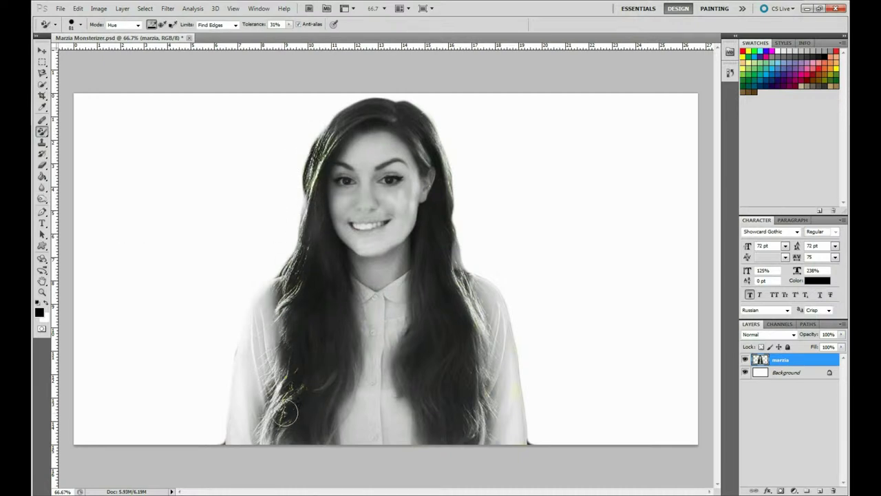
{"action": "left_click", "coordinate": [81, 26]}
{"action": "left_click_drag", "start_coordinate": [96, 48], "coordinate": [81, 48]}
{"action": "left_click", "coordinate": [225, 271]}
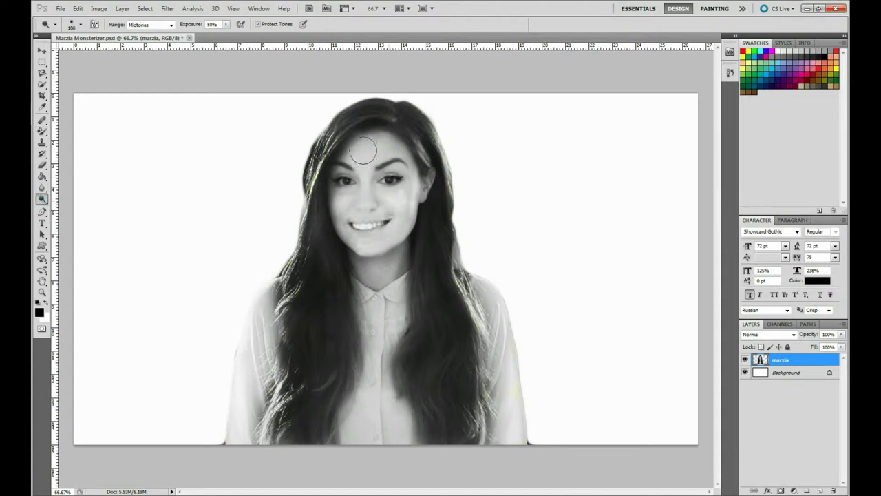
Step: Quick-select the chin and warp it downward, then undo the warp and deselect
{"action": "key", "text": "w"}
{"action": "left_click_drag", "start_coordinate": [391, 235], "coordinate": [407, 229]}
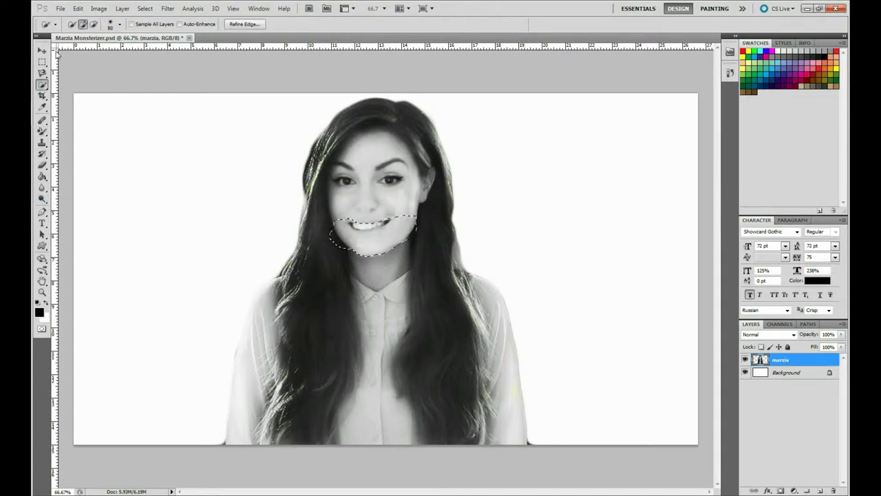
{"action": "left_click", "coordinate": [78, 8]}
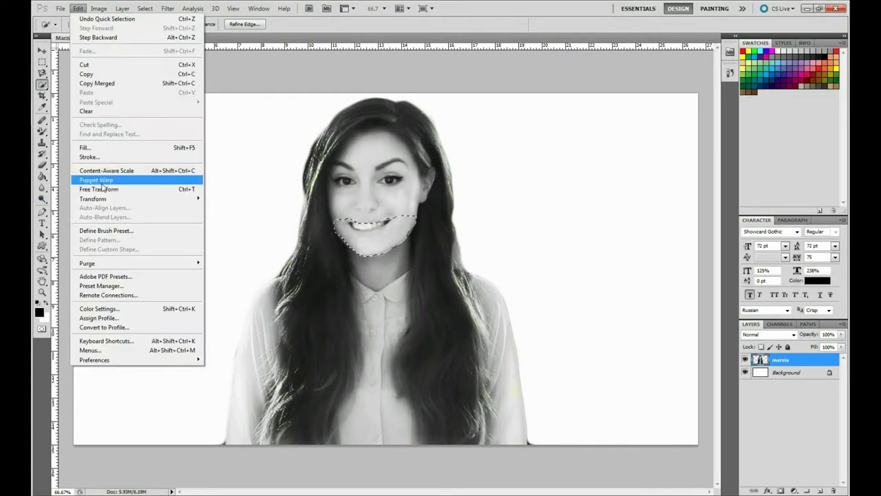
{"action": "left_click", "coordinate": [103, 178]}
{"action": "left_click_drag", "start_coordinate": [374, 256], "coordinate": [387, 301]}
{"action": "left_click", "coordinate": [77, 8]}
{"action": "left_click", "coordinate": [234, 269]}
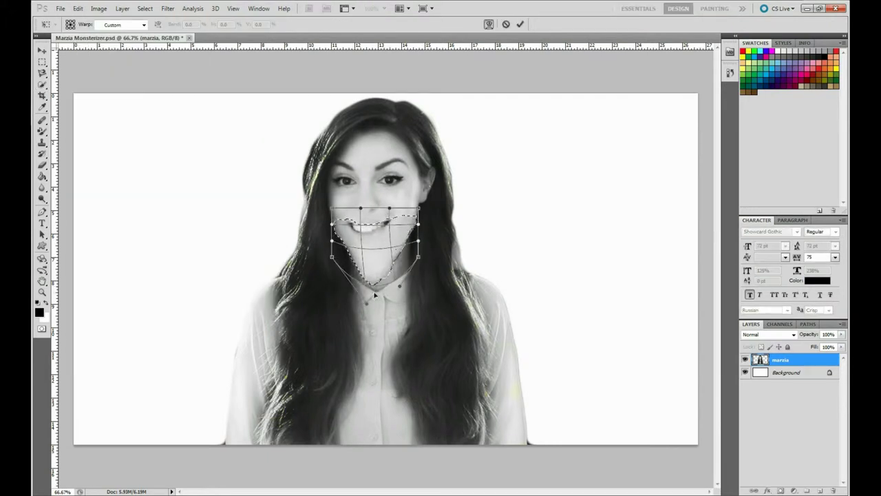
{"action": "key", "text": "Return"}
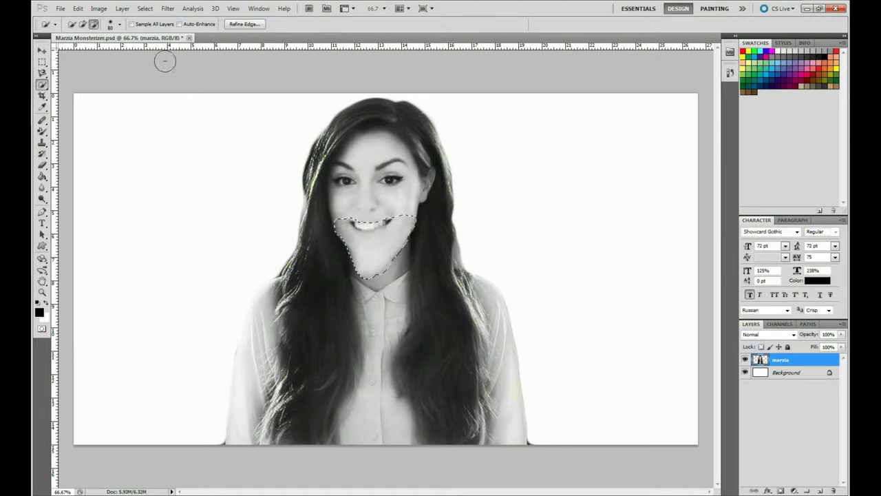
{"action": "key", "text": "v"}
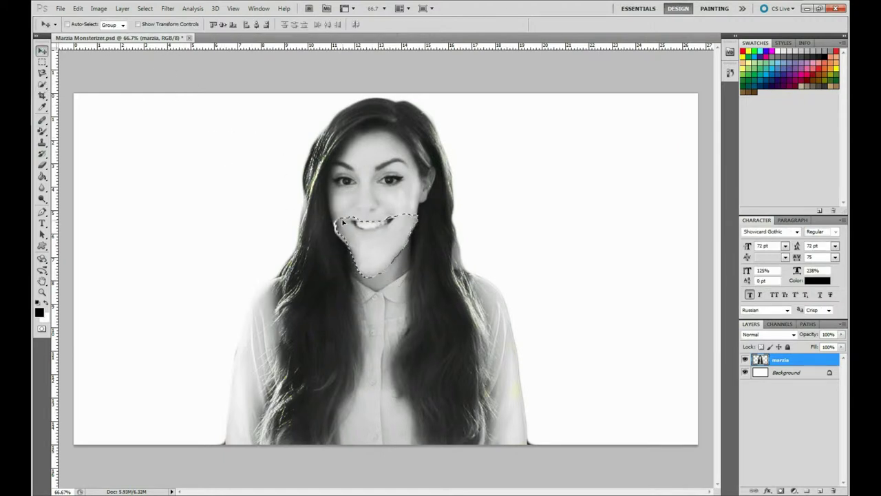
{"action": "key", "text": "ctrl+z"}
{"action": "key", "text": "ctrl+d"}
Step: Trace the chin with the Magnetic Lasso and warp its bottom downward, applying two warps
{"action": "key", "text": "w"}
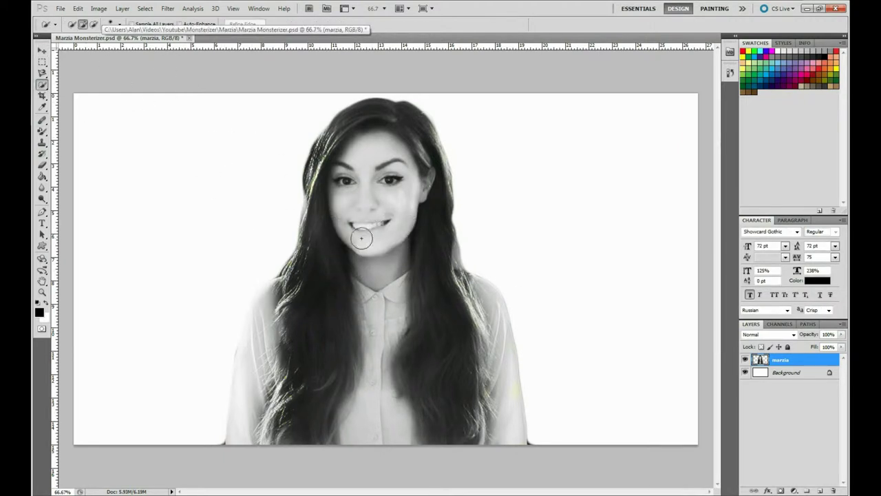
{"action": "left_click", "coordinate": [113, 24]}
{"action": "key", "text": "Return"}
{"action": "key", "text": "l"}
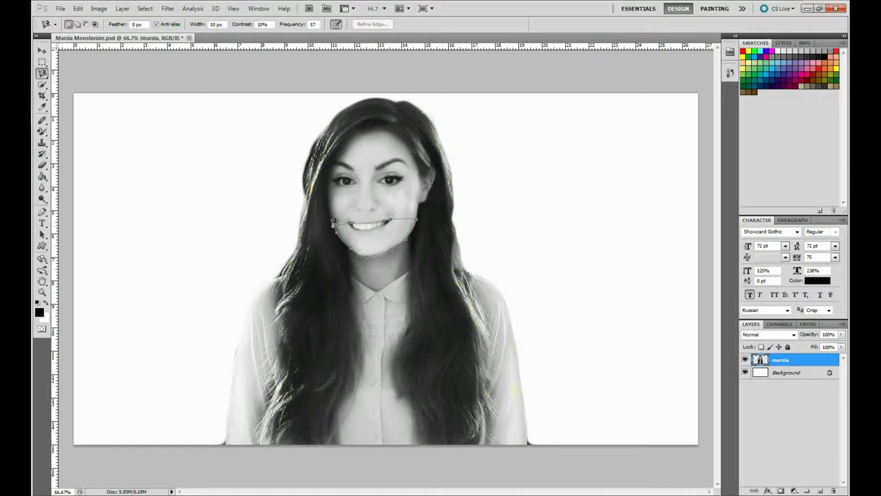
{"action": "left_click", "coordinate": [333, 222]}
{"action": "left_click", "coordinate": [78, 9]}
{"action": "left_click", "coordinate": [236, 244]}
{"action": "mouse_move", "coordinate": [389, 272]}
{"action": "left_mouse_down"}
{"action": "mouse_move", "coordinate": [390, 294]}
{"action": "mouse_move", "coordinate": [399, 259]}
{"action": "left_mouse_up"}
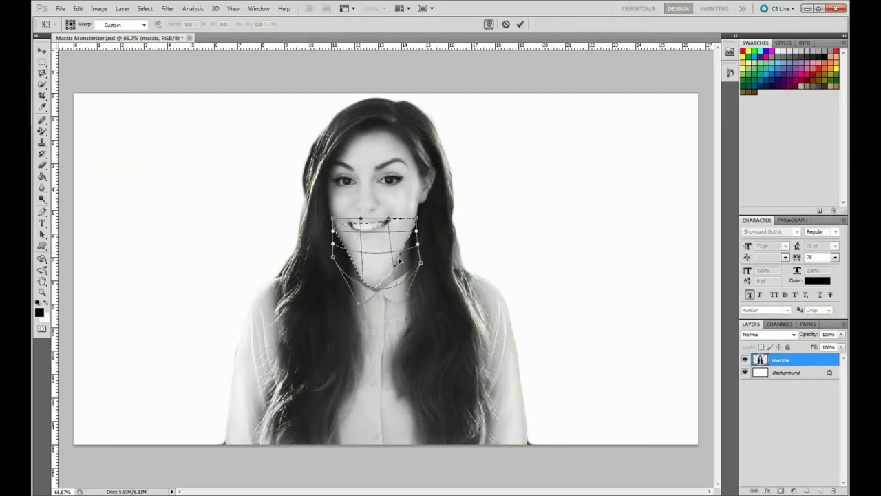
{"action": "left_click", "coordinate": [521, 25]}
{"action": "left_click", "coordinate": [78, 8]}
{"action": "left_click", "coordinate": [227, 259]}
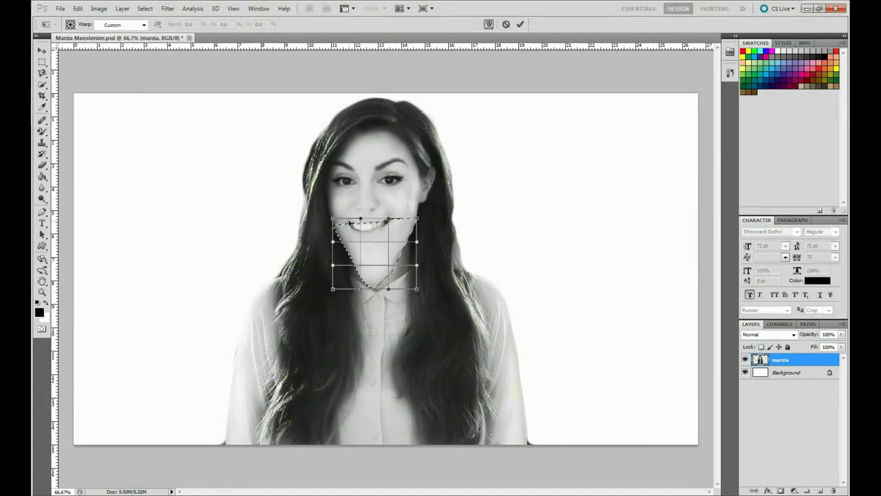
{"action": "key", "text": "Return"}
Step: Quick-select the mouth opening with an 11 px brush
{"action": "left_click", "coordinate": [42, 84]}
{"action": "left_click", "coordinate": [112, 25]}
{"action": "key", "text": "bracketleft"}
{"action": "key", "text": "bracketleft"}
{"action": "key", "text": "bracketleft"}
{"action": "left_click_drag", "start_coordinate": [387, 220], "coordinate": [353, 227]}
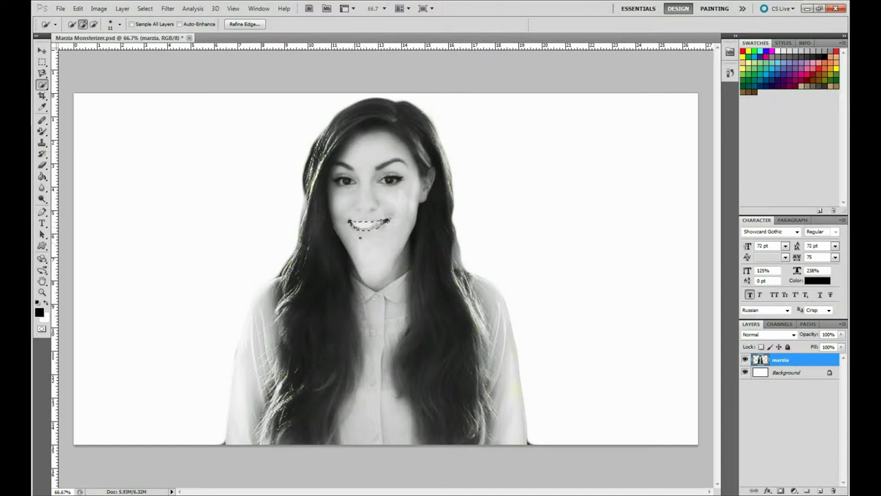
Step: Try warping the mouth down and outward, then cancel the warp
{"action": "left_click", "coordinate": [81, 8]}
{"action": "left_click", "coordinate": [227, 258]}
{"action": "mouse_move", "coordinate": [370, 230]}
{"action": "left_mouse_down"}
{"action": "mouse_move", "coordinate": [375, 274]}
{"action": "mouse_move", "coordinate": [401, 227]}
{"action": "mouse_move", "coordinate": [346, 238]}
{"action": "mouse_move", "coordinate": [387, 231]}
{"action": "mouse_move", "coordinate": [352, 219]}
{"action": "mouse_move", "coordinate": [375, 221]}
{"action": "left_mouse_up"}
{"action": "left_click", "coordinate": [506, 25]}
Step: Burn the mouth selection black and try scaling it downward, then cancel
{"action": "left_click", "coordinate": [42, 198]}
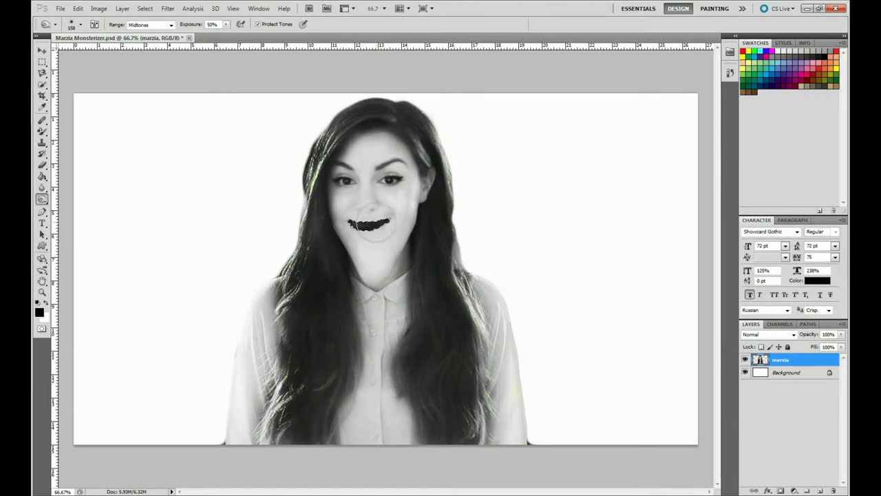
{"action": "left_click", "coordinate": [78, 8]}
{"action": "left_click", "coordinate": [227, 257]}
{"action": "left_click", "coordinate": [78, 8]}
{"action": "left_click", "coordinate": [117, 187]}
{"action": "mouse_move", "coordinate": [373, 239]}
{"action": "left_mouse_down"}
{"action": "mouse_move", "coordinate": [372, 256]}
{"action": "mouse_move", "coordinate": [405, 259]}
{"action": "left_mouse_up"}
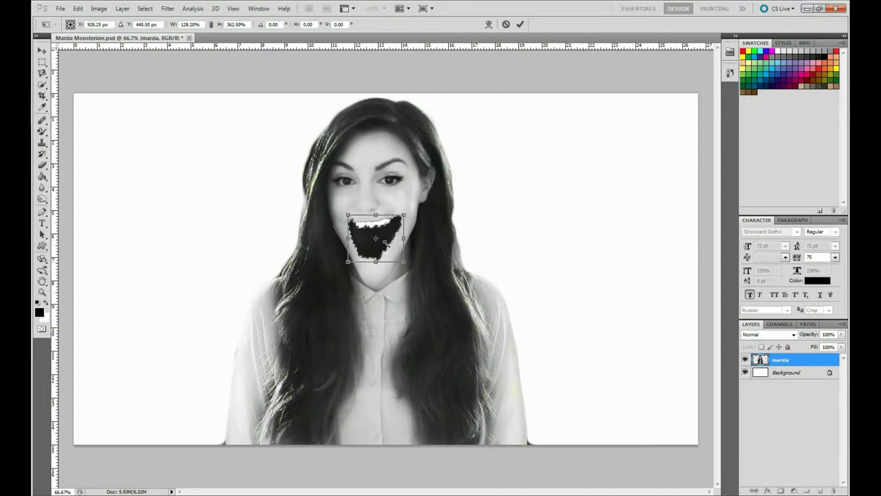
{"action": "key", "text": "Escape"}
Step: Warp the black mouth down into a long tapering opening and zoom in on the face
{"action": "left_click", "coordinate": [78, 8]}
{"action": "left_click", "coordinate": [227, 257]}
{"action": "left_click_drag", "start_coordinate": [349, 232], "coordinate": [348, 265]}
{"action": "mouse_move", "coordinate": [392, 232]}
{"action": "left_mouse_down"}
{"action": "mouse_move", "coordinate": [405, 279]}
{"action": "mouse_move", "coordinate": [370, 269]}
{"action": "left_mouse_up"}
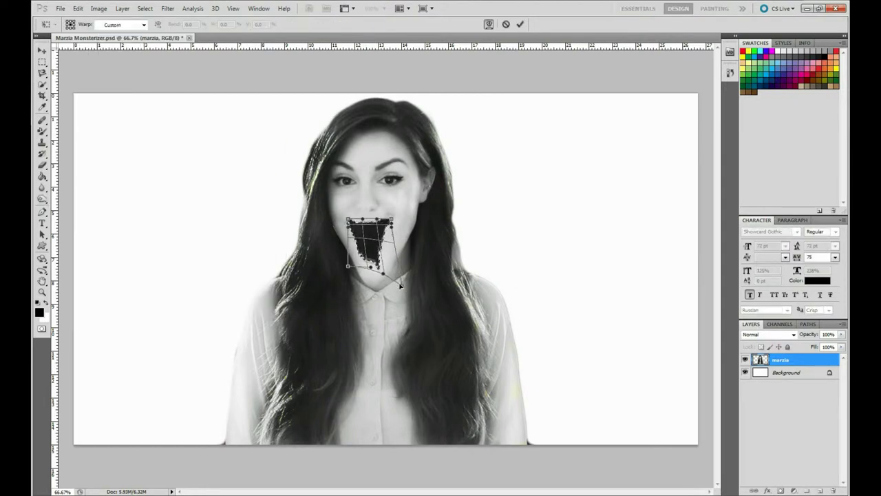
{"action": "key", "text": "Return"}
{"action": "key", "text": "z"}
{"action": "left_click_drag", "start_coordinate": [375, 179], "coordinate": [427, 180]}
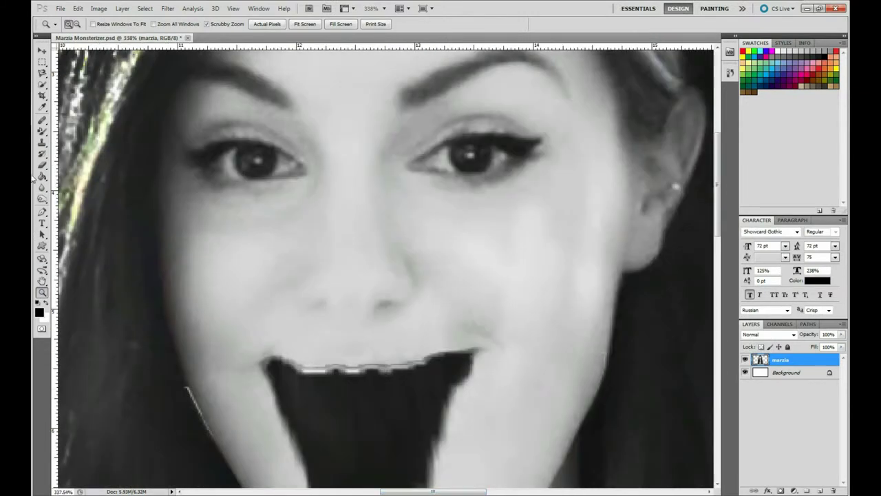
Step: Spot-heal the mouth's top edge and burn a dark ring around the left eye
{"action": "left_click", "coordinate": [42, 120]}
{"action": "left_click_drag", "start_coordinate": [258, 362], "coordinate": [472, 346]}
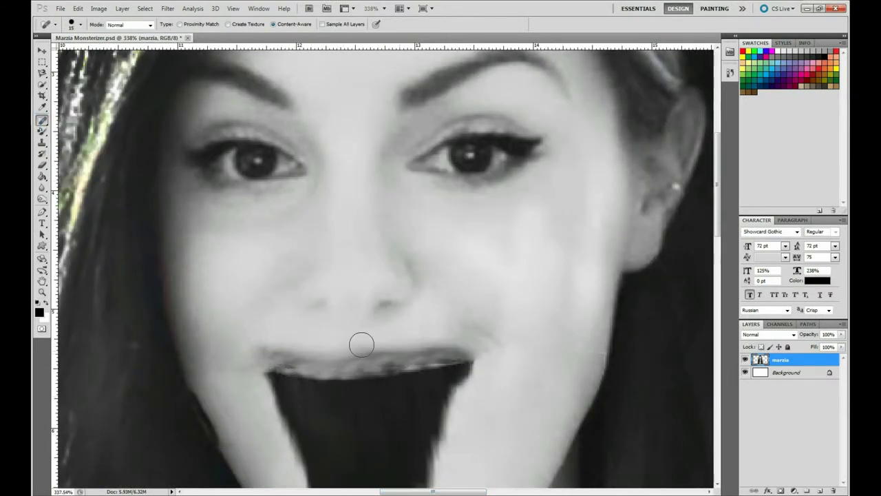
{"action": "left_click", "coordinate": [42, 198]}
{"action": "left_click", "coordinate": [76, 184]}
{"action": "left_click", "coordinate": [55, 25]}
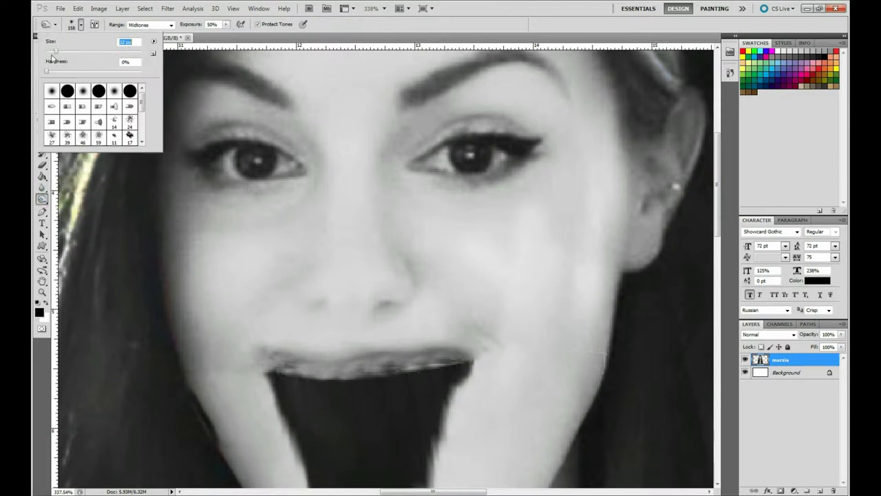
{"action": "mouse_move", "coordinate": [215, 181]}
{"action": "left_mouse_down"}
{"action": "mouse_move", "coordinate": [272, 188]}
{"action": "mouse_move", "coordinate": [307, 180]}
{"action": "mouse_move", "coordinate": [200, 149]}
{"action": "mouse_move", "coordinate": [195, 138]}
{"action": "mouse_move", "coordinate": [262, 131]}
{"action": "mouse_move", "coordinate": [318, 160]}
{"action": "left_mouse_up"}
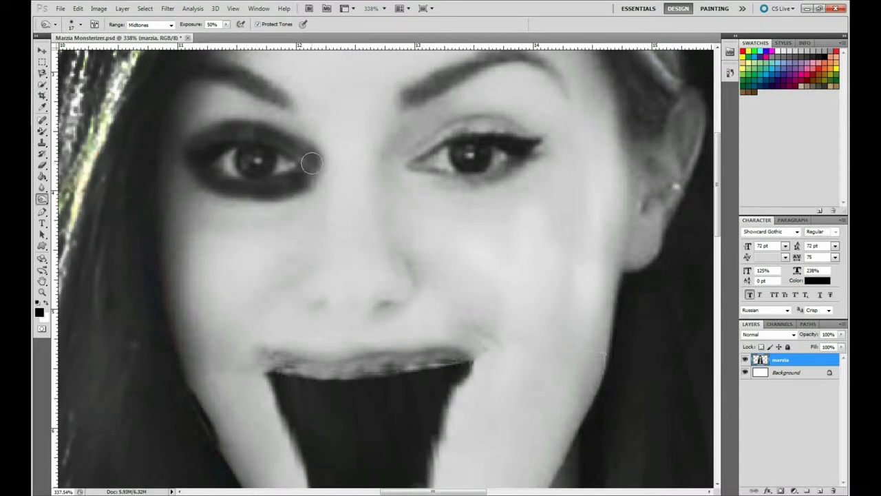
Step: Burn dark shadow under, over and around the right eye with an 11 px brush
{"action": "key", "text": "b"}
{"action": "left_click", "coordinate": [76, 24]}
{"action": "key", "text": "Return"}
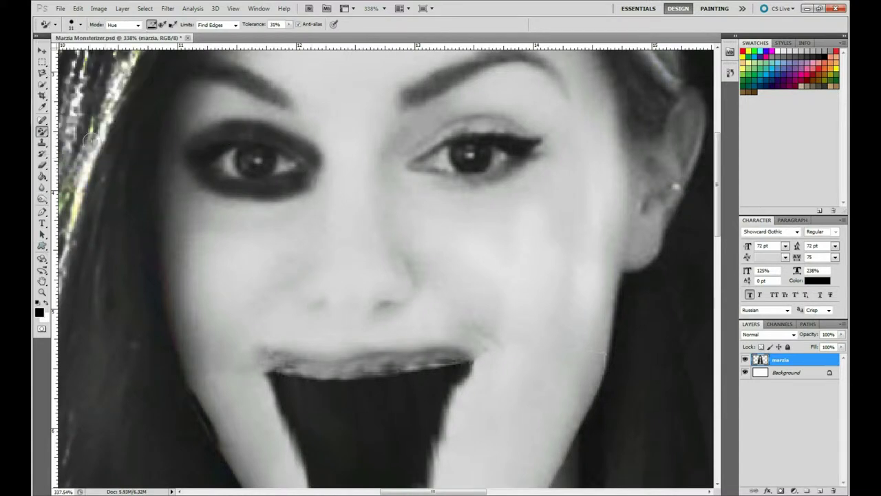
{"action": "key", "text": "o"}
{"action": "mouse_move", "coordinate": [422, 177]}
{"action": "left_mouse_down"}
{"action": "mouse_move", "coordinate": [440, 185]}
{"action": "mouse_move", "coordinate": [533, 162]}
{"action": "mouse_move", "coordinate": [413, 179]}
{"action": "left_mouse_up"}
{"action": "mouse_move", "coordinate": [530, 131]}
{"action": "left_mouse_down"}
{"action": "mouse_move", "coordinate": [406, 158]}
{"action": "mouse_move", "coordinate": [448, 127]}
{"action": "mouse_move", "coordinate": [436, 134]}
{"action": "mouse_move", "coordinate": [544, 137]}
{"action": "left_mouse_up"}
{"action": "mouse_move", "coordinate": [543, 138]}
{"action": "left_mouse_down"}
{"action": "mouse_move", "coordinate": [416, 141]}
{"action": "mouse_move", "coordinate": [409, 158]}
{"action": "left_mouse_up"}
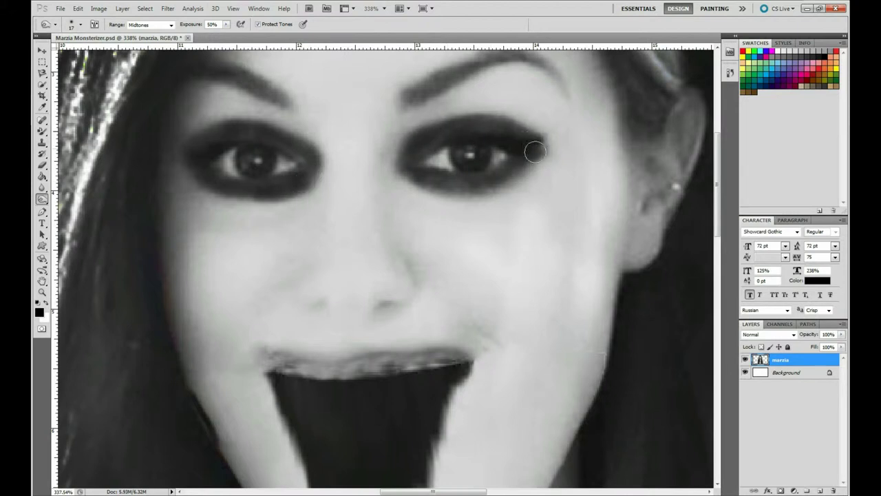
{"action": "left_click_drag", "start_coordinate": [533, 150], "coordinate": [424, 187]}
{"action": "left_click", "coordinate": [77, 8]}
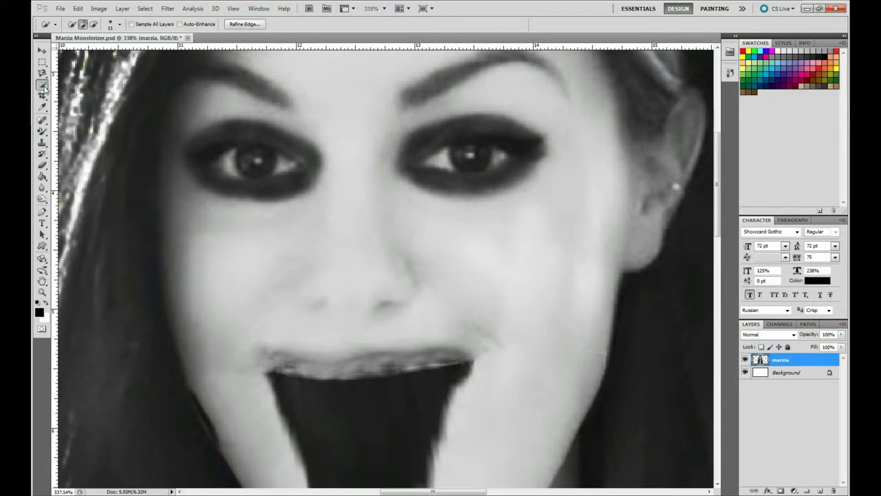
Step: Warp the mouth's top edge into shape, apply it, and deselect
{"action": "left_click", "coordinate": [78, 8]}
{"action": "left_click", "coordinate": [223, 259]}
{"action": "left_click_drag", "start_coordinate": [275, 374], "coordinate": [261, 354]}
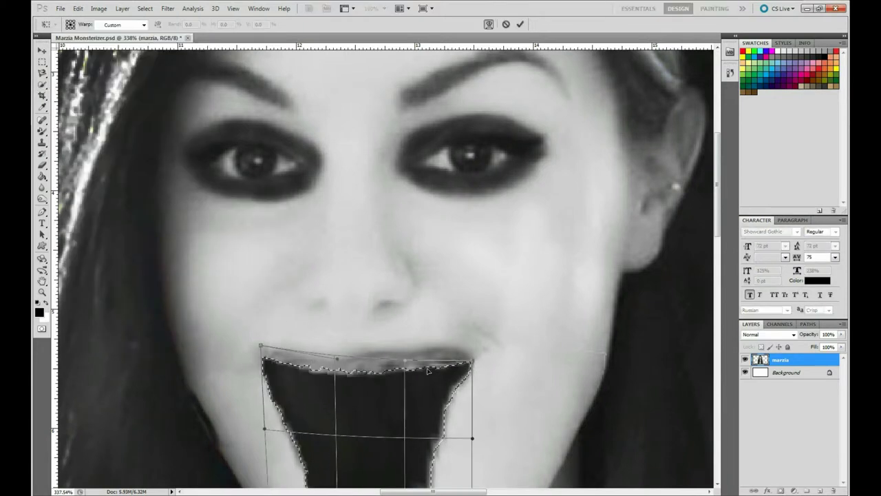
{"action": "key", "text": "Return"}
{"action": "key", "text": "j"}
{"action": "key", "text": "ctrl+d"}
Step: Clone skin over the mouth corners and upper lip edge to blend them
{"action": "left_click_drag", "start_coordinate": [475, 344], "coordinate": [451, 413]}
{"action": "left_click_drag", "start_coordinate": [241, 344], "coordinate": [317, 392]}
{"action": "mouse_move", "coordinate": [392, 337]}
{"action": "left_mouse_down"}
{"action": "mouse_move", "coordinate": [503, 372]}
{"action": "mouse_move", "coordinate": [468, 358]}
{"action": "left_mouse_up"}
{"action": "key", "text": "s"}
{"action": "left_click_drag", "start_coordinate": [242, 348], "coordinate": [289, 372]}
{"action": "mouse_move", "coordinate": [393, 338]}
{"action": "left_mouse_down"}
{"action": "mouse_move", "coordinate": [364, 345]}
{"action": "mouse_move", "coordinate": [430, 334]}
{"action": "left_mouse_up"}
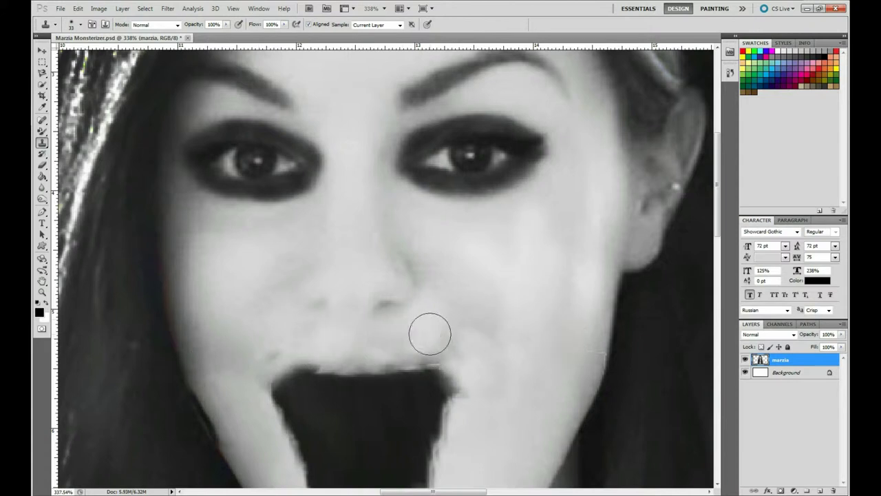
{"action": "left_click", "coordinate": [42, 84]}
Step: Fit the image on screen and spot-heal the mouth's ragged edge
{"action": "left_click", "coordinate": [234, 8]}
{"action": "left_click", "coordinate": [254, 106]}
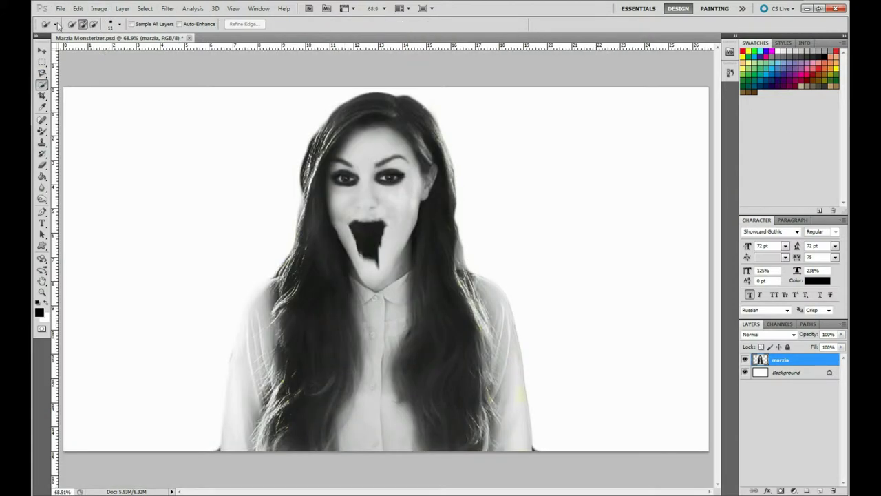
{"action": "left_click", "coordinate": [42, 119]}
{"action": "left_click_drag", "start_coordinate": [351, 229], "coordinate": [391, 221]}
Step: Zoom in on the eyes and set up the Dodge brush
{"action": "left_click", "coordinate": [42, 292]}
{"action": "key", "text": "o"}
{"action": "left_click", "coordinate": [76, 24]}
{"action": "key", "text": "Return"}
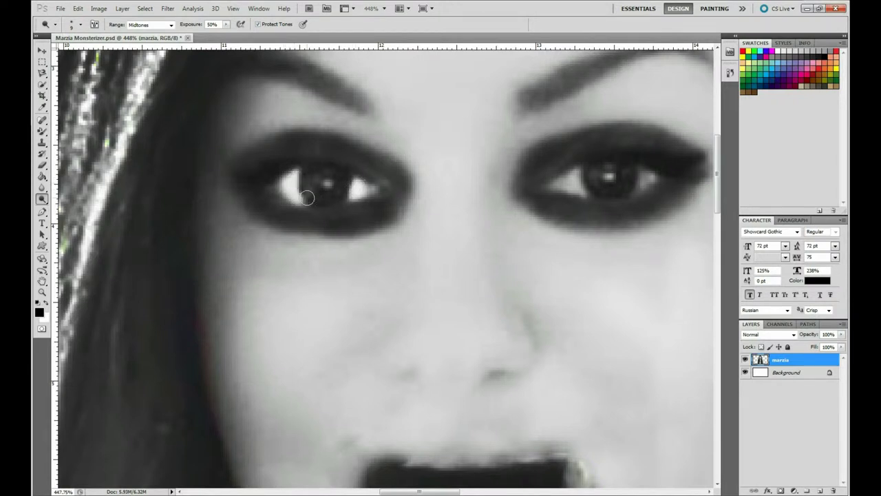
Step: Dodge the eye whites brighter with Midtones at 50%, then fit the image on screen
{"action": "left_click_drag", "start_coordinate": [545, 185], "coordinate": [566, 184]}
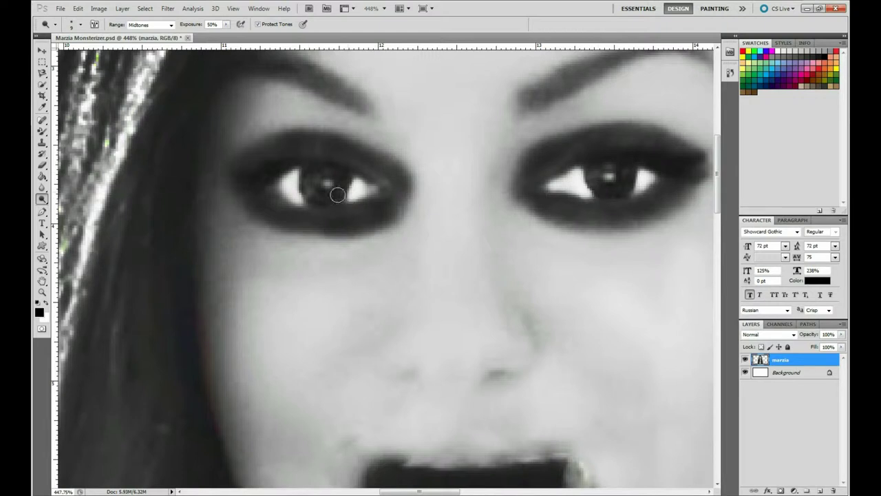
{"action": "left_click", "coordinate": [233, 8]}
{"action": "left_click", "coordinate": [255, 97]}
{"action": "key", "text": "e"}
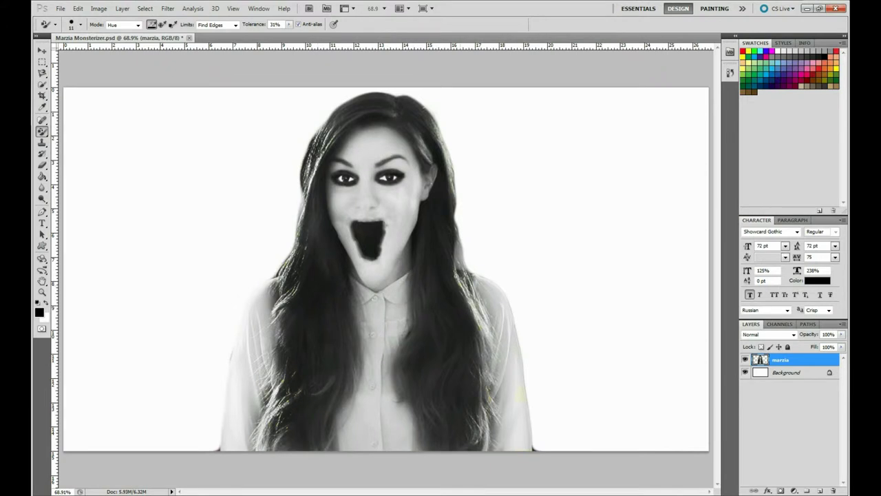
Step: Zoom into the left hair, paint its green fringe grey with Color Replacement, then fit on screen
{"action": "left_click_drag", "start_coordinate": [324, 200], "coordinate": [356, 197]}
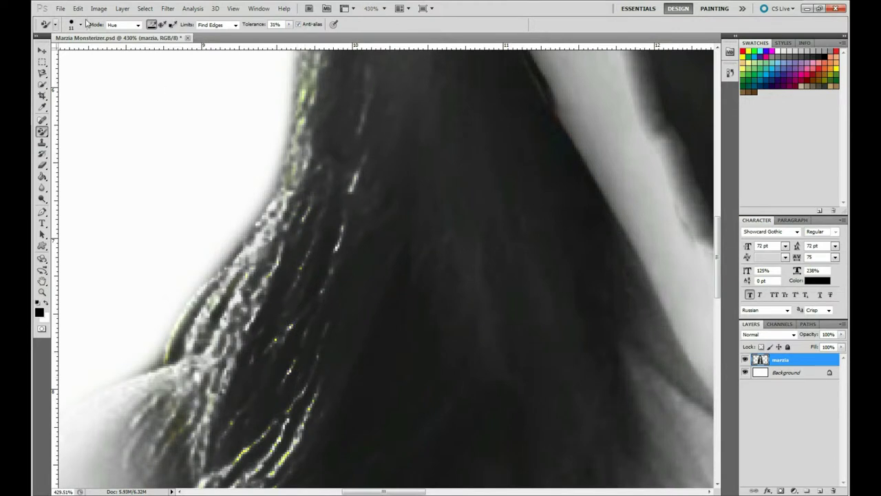
{"action": "left_click_drag", "start_coordinate": [305, 89], "coordinate": [273, 194]}
{"action": "scroll", "coordinate": [398, 324], "scroll_direction": "down", "scroll_amount": 5}
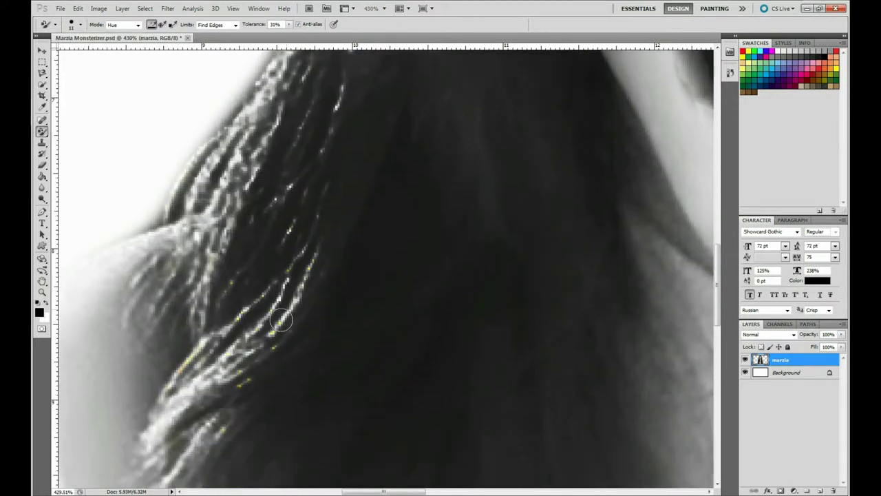
{"action": "left_click", "coordinate": [74, 25]}
{"action": "key", "text": "Return"}
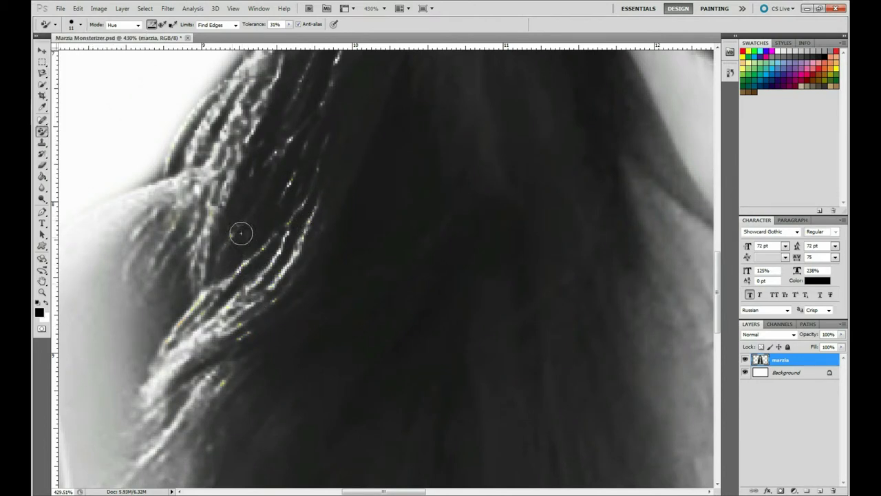
{"action": "key", "text": "ctrl+0"}
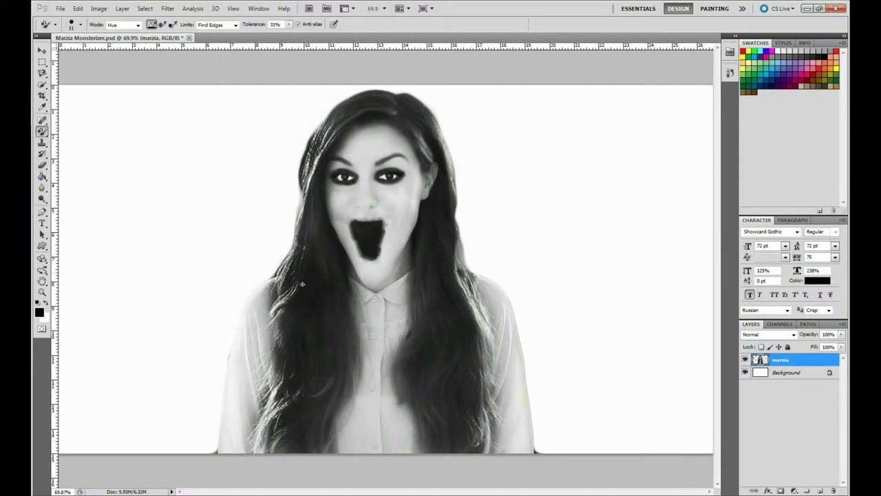
Step: Lighten the left-side hair with a 119 px Dodge brush
{"action": "right_click", "coordinate": [42, 198]}
{"action": "left_click", "coordinate": [72, 200]}
{"action": "right_click", "coordinate": [99, 84]}
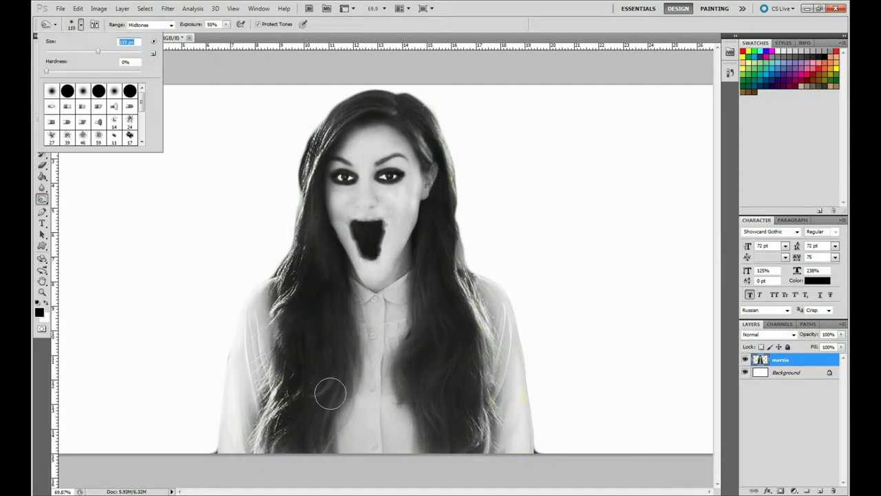
{"action": "key", "text": "Return"}
{"action": "left_click_drag", "start_coordinate": [262, 434], "coordinate": [305, 289]}
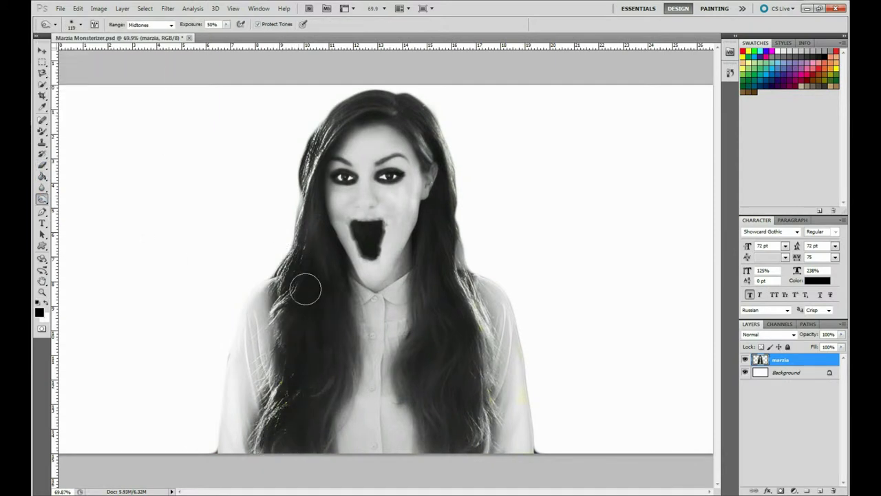
Step: Shrink the brush to 55 px and quick-select the left eye area
{"action": "left_click", "coordinate": [76, 24]}
{"action": "left_click_drag", "start_coordinate": [94, 54], "coordinate": [74, 53]}
{"action": "key", "text": "Return"}
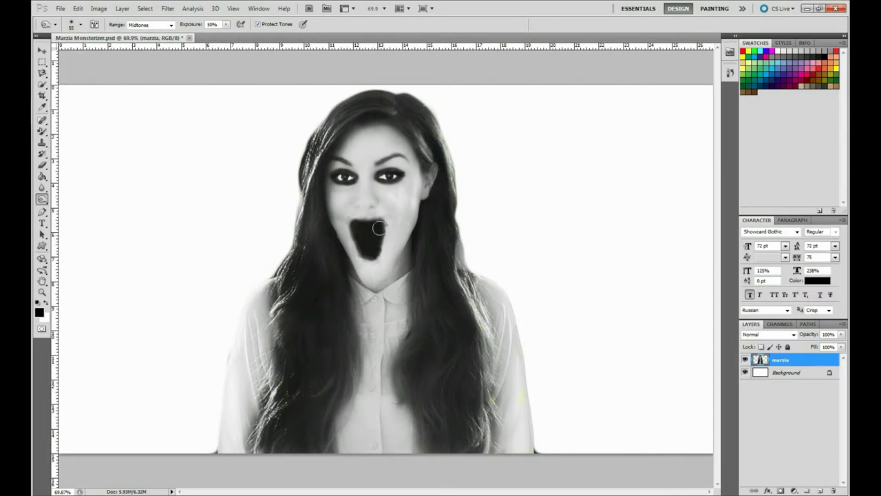
{"action": "left_click", "coordinate": [42, 84]}
{"action": "left_click_drag", "start_coordinate": [348, 180], "coordinate": [342, 178]}
{"action": "scroll", "coordinate": [342, 177], "scroll_direction": "up", "scroll_amount": 5}
Step: Select the left eye with the Magnetic Lasso and enlarge it to about 107% × 120%
{"action": "key", "text": "l"}
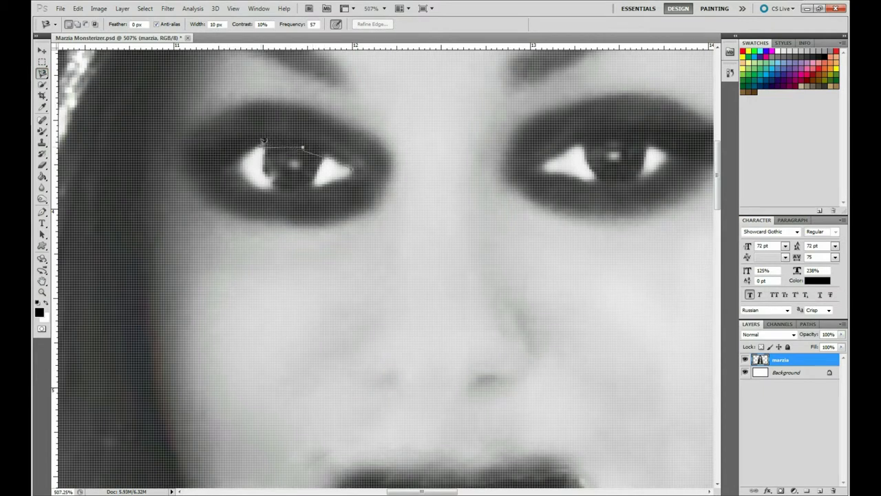
{"action": "double_click", "coordinate": [344, 165]}
{"action": "double_click", "coordinate": [354, 165]}
{"action": "left_click", "coordinate": [77, 8]}
{"action": "left_click", "coordinate": [117, 173]}
{"action": "left_click_drag", "start_coordinate": [234, 186], "coordinate": [217, 198]}
{"action": "left_click", "coordinate": [519, 24]}
Step: Fit the image on screen and zoom in on the eyes with the Dodge tool
{"action": "left_click", "coordinate": [233, 9]}
{"action": "left_click", "coordinate": [248, 100]}
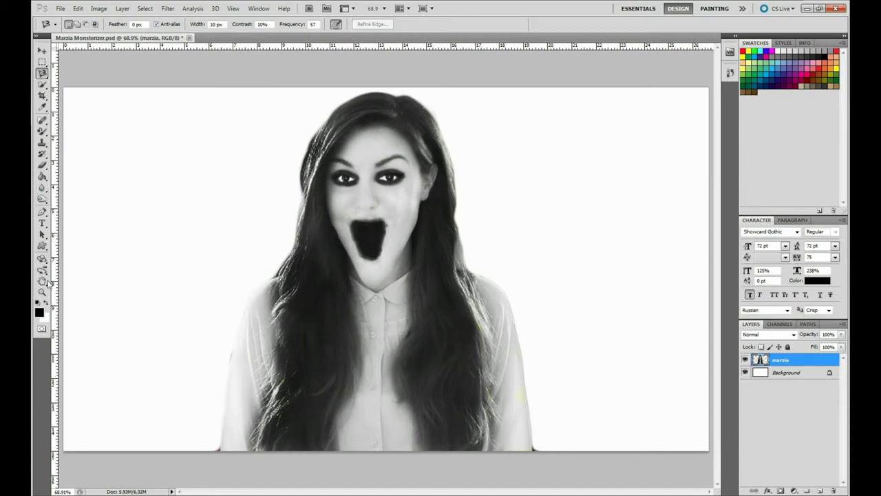
{"action": "left_click", "coordinate": [42, 199]}
{"action": "scroll", "coordinate": [276, 154], "scroll_direction": "up", "scroll_amount": 5}
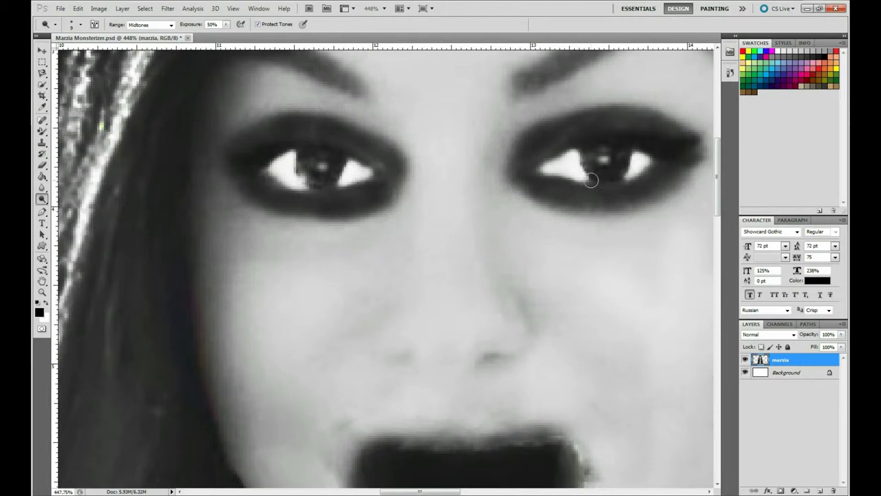
{"action": "left_click", "coordinate": [233, 9]}
{"action": "left_click", "coordinate": [275, 97]}
{"action": "key", "text": "b"}
{"action": "left_click", "coordinate": [72, 24]}
{"action": "left_click", "coordinate": [287, 395]}
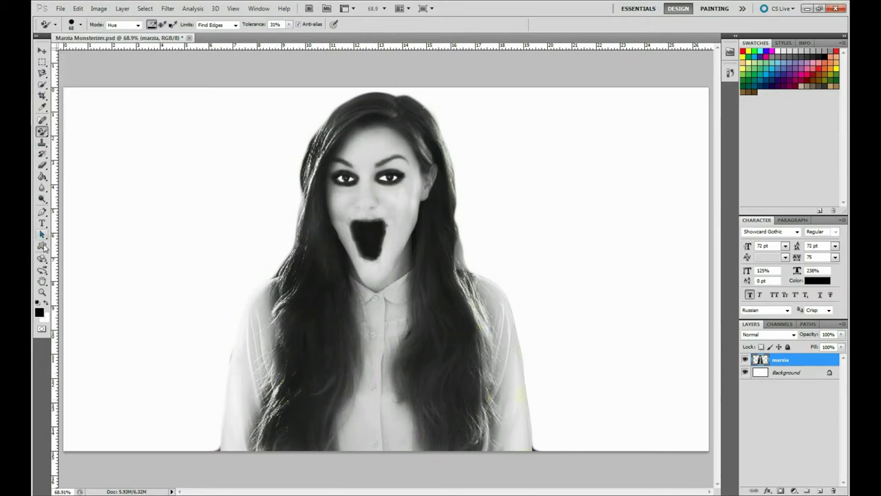
{"action": "left_click", "coordinate": [42, 199]}
{"action": "left_click", "coordinate": [72, 24]}
{"action": "left_click", "coordinate": [315, 317]}
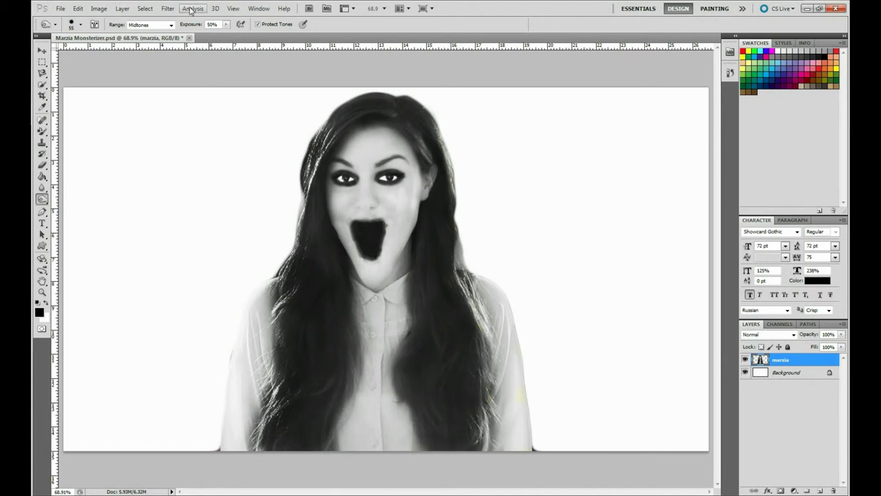
Step: Preview Neon Glow, Watercolor, Glass, Diffuse Glow and other Filter Gallery effects, then cancel
{"action": "left_click", "coordinate": [145, 9]}
{"action": "mouse_move", "coordinate": [167, 8]}
{"action": "left_click", "coordinate": [186, 46]}
{"action": "left_click", "coordinate": [681, 76]}
{"action": "left_click", "coordinate": [601, 110]}
{"action": "left_click", "coordinate": [641, 179]}
{"action": "left_click", "coordinate": [681, 182]}
{"action": "left_click", "coordinate": [616, 208]}
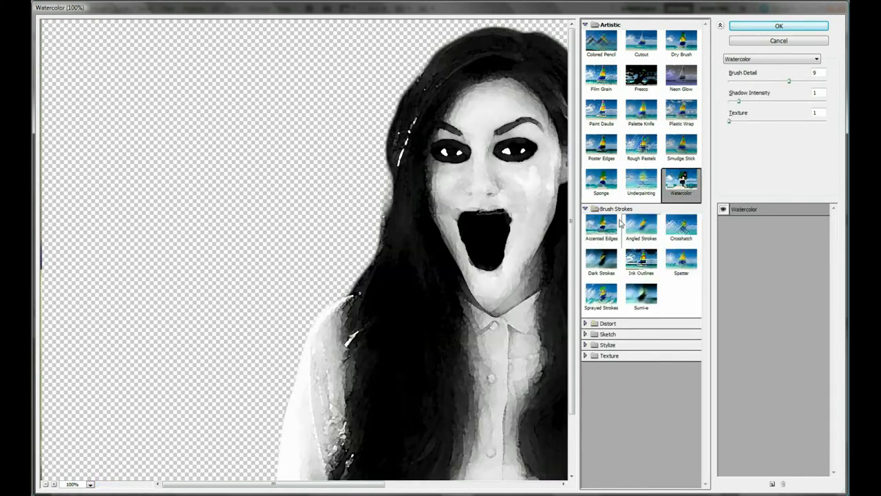
{"action": "left_click", "coordinate": [641, 234]}
{"action": "left_click", "coordinate": [601, 234]}
{"action": "left_click", "coordinate": [609, 264]}
{"action": "left_click", "coordinate": [640, 352]}
{"action": "left_click", "coordinate": [641, 387]}
Step: Apply an S-shaped Curves adjustment, darkening the hair and brightening the skin
{"action": "left_click", "coordinate": [779, 41]}
{"action": "left_click", "coordinate": [144, 8]}
{"action": "left_click", "coordinate": [279, 46]}
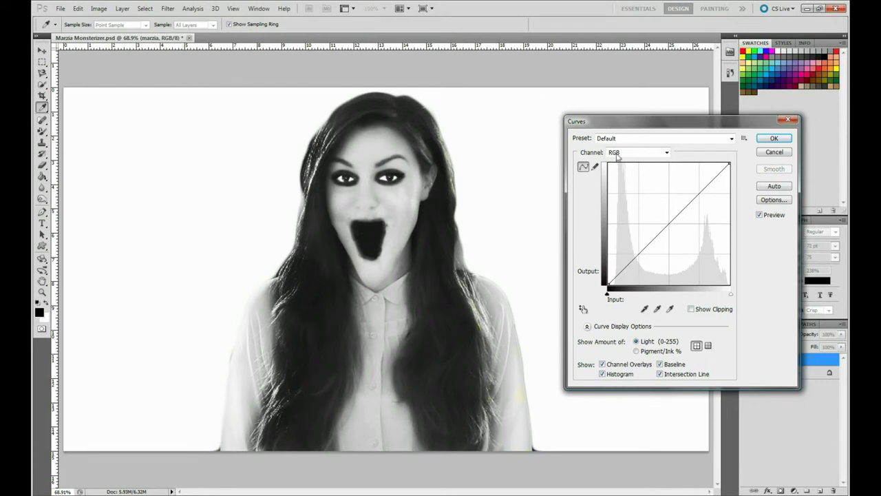
{"action": "left_click_drag", "start_coordinate": [657, 235], "coordinate": [658, 255]}
{"action": "left_click_drag", "start_coordinate": [693, 199], "coordinate": [691, 204]}
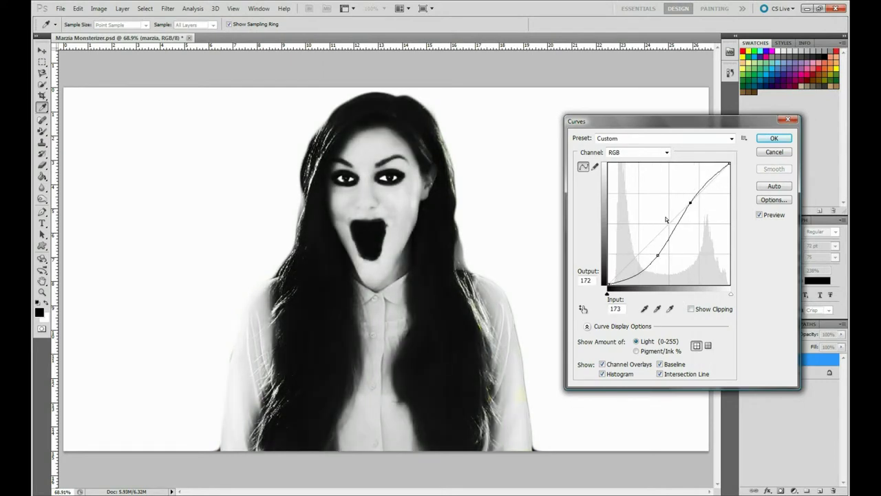
{"action": "left_click_drag", "start_coordinate": [657, 255], "coordinate": [648, 267]}
{"action": "left_click_drag", "start_coordinate": [691, 202], "coordinate": [681, 205]}
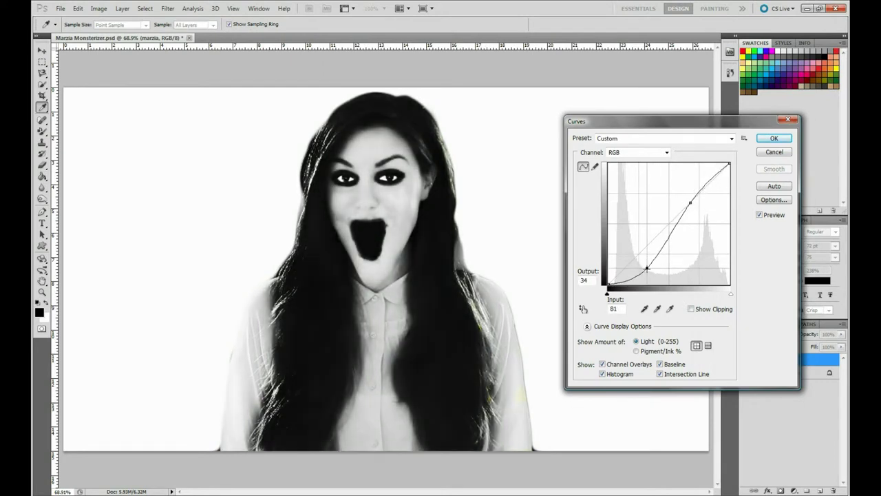
{"action": "left_click", "coordinate": [774, 138]}
{"action": "key", "text": "alt+Tab"}
Step: Scale the placed haunted-house image to fill the canvas and commit it
{"action": "mouse_move", "coordinate": [622, 190]}
{"action": "left_mouse_down"}
{"action": "mouse_move", "coordinate": [585, 164]}
{"action": "mouse_move", "coordinate": [706, 86]}
{"action": "left_mouse_up"}
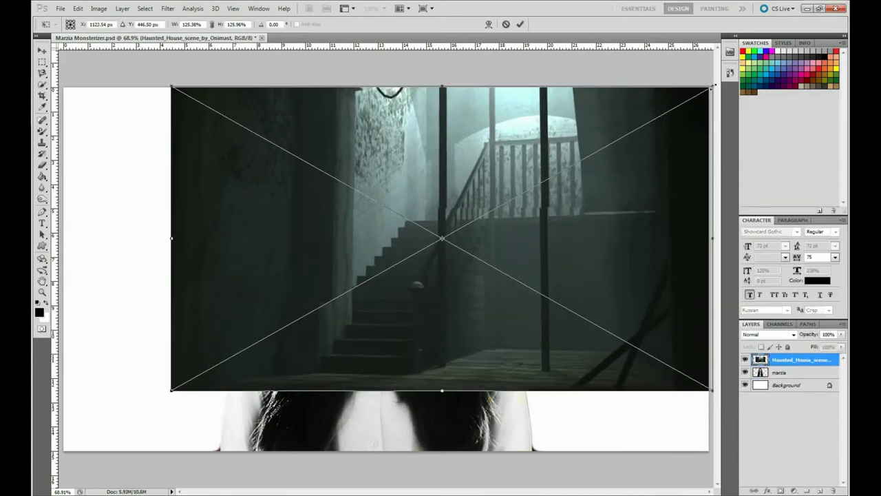
{"action": "left_click_drag", "start_coordinate": [173, 237], "coordinate": [69, 238]}
{"action": "left_click_drag", "start_coordinate": [388, 393], "coordinate": [388, 453]}
{"action": "key", "text": "Return"}
Step: Move the woman's layer above the haunted-house scene and adjust her Exposure
{"action": "left_click_drag", "start_coordinate": [789, 375], "coordinate": [789, 355]}
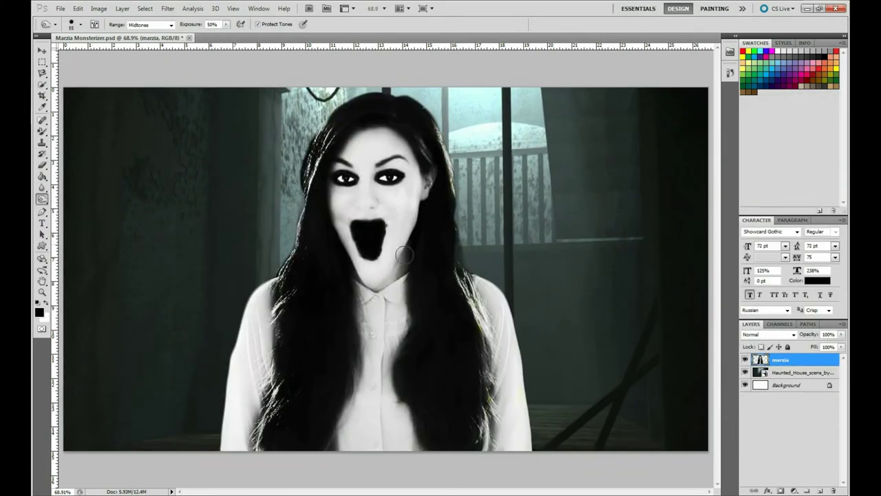
{"action": "left_click", "coordinate": [99, 8]}
{"action": "left_click", "coordinate": [236, 60]}
{"action": "mouse_move", "coordinate": [521, 172]}
{"action": "left_mouse_down"}
{"action": "mouse_move", "coordinate": [567, 176]}
{"action": "mouse_move", "coordinate": [545, 173]}
{"action": "mouse_move", "coordinate": [539, 197]}
{"action": "left_mouse_up"}
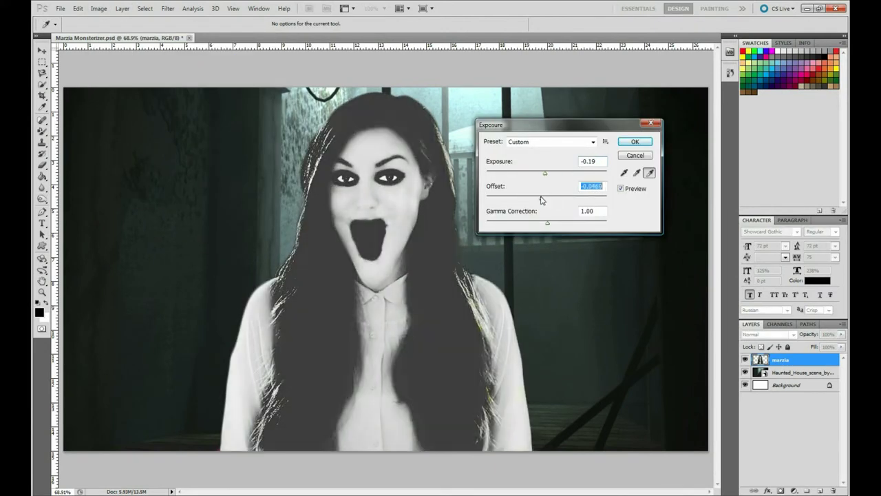
{"action": "key", "text": "Tab"}
{"action": "key", "text": "Return"}
Step: Preview the Photo Filter adjustment and dismiss it without changes
{"action": "left_click", "coordinate": [98, 8]}
{"action": "left_click", "coordinate": [226, 110]}
{"action": "key", "text": "Escape"}
{"action": "left_click", "coordinate": [168, 8]}
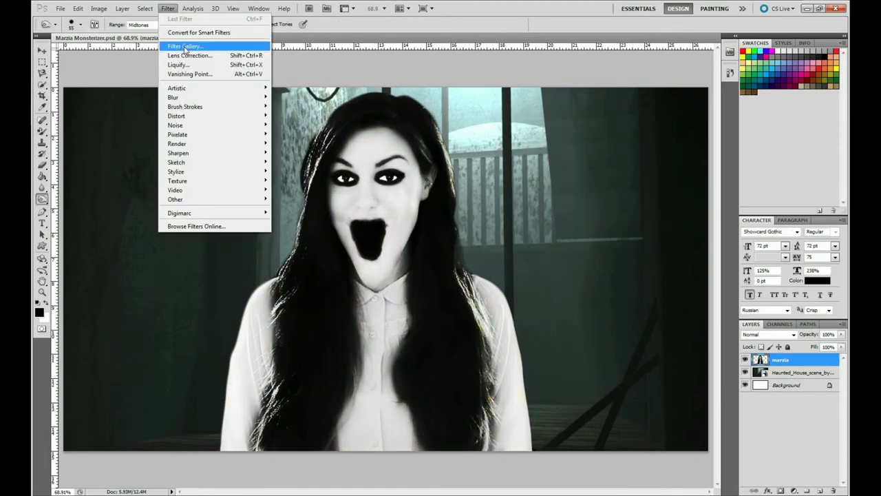
Step: Apply Diffuse Glow to the woman with Glow Amount 2 and Clear Amount 20
{"action": "left_click", "coordinate": [179, 55]}
{"action": "left_click", "coordinate": [608, 240]}
{"action": "left_click", "coordinate": [608, 230]}
{"action": "left_click", "coordinate": [601, 238]}
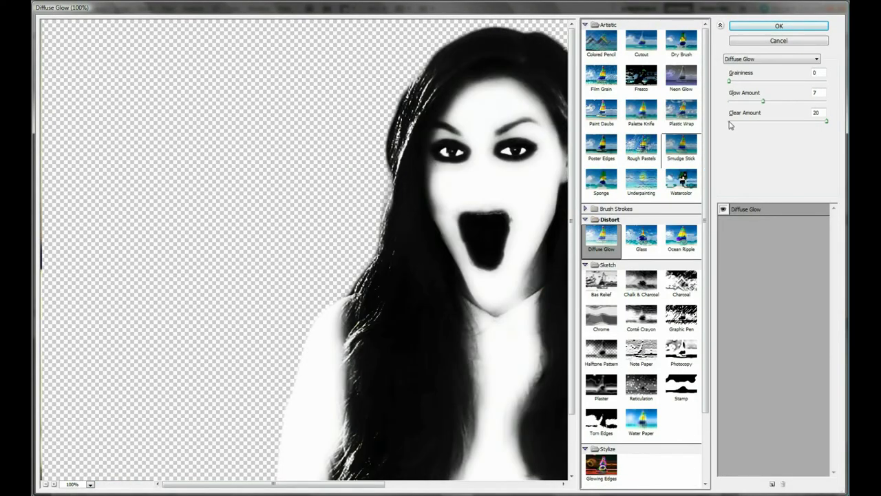
{"action": "mouse_move", "coordinate": [811, 81]}
{"action": "left_mouse_down"}
{"action": "mouse_move", "coordinate": [761, 82]}
{"action": "mouse_move", "coordinate": [739, 102]}
{"action": "left_mouse_up"}
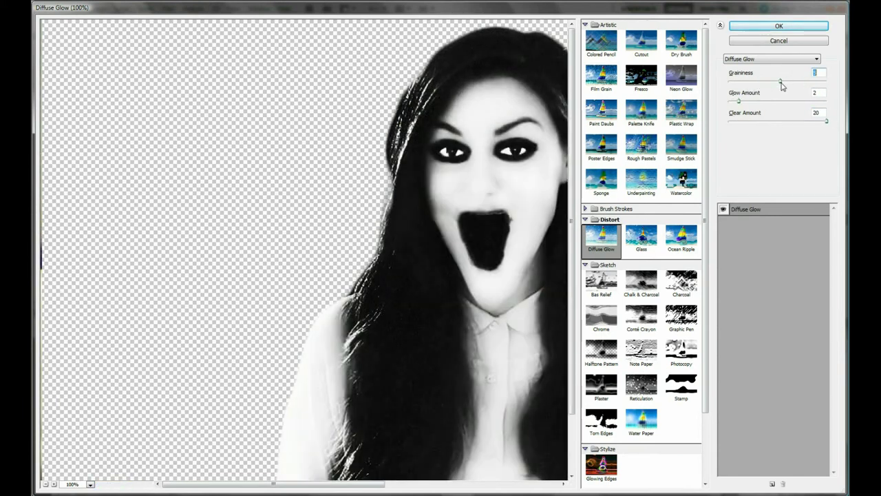
{"action": "left_click_drag", "start_coordinate": [813, 118], "coordinate": [757, 122]}
{"action": "key", "text": "Return"}
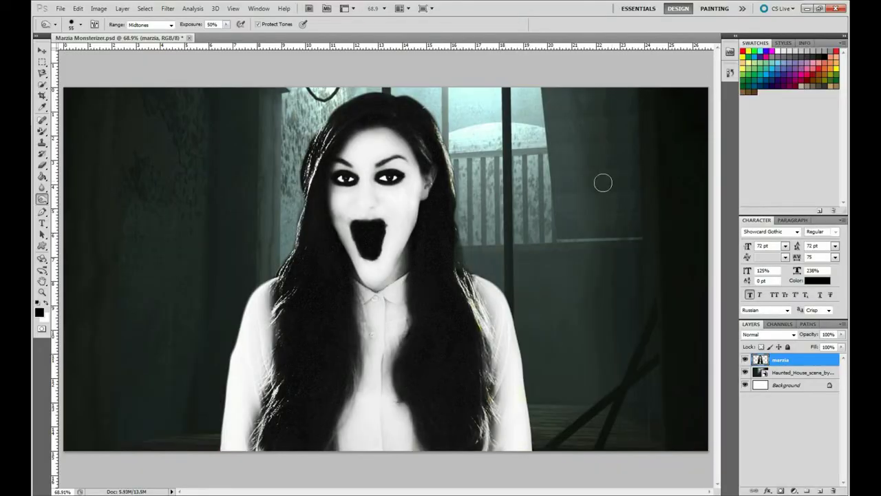
Step: Apply the same Diffuse Glow filter to the haunted-house scene layer
{"action": "left_click", "coordinate": [799, 372]}
{"action": "left_click", "coordinate": [167, 8]}
{"action": "left_click", "coordinate": [189, 45]}
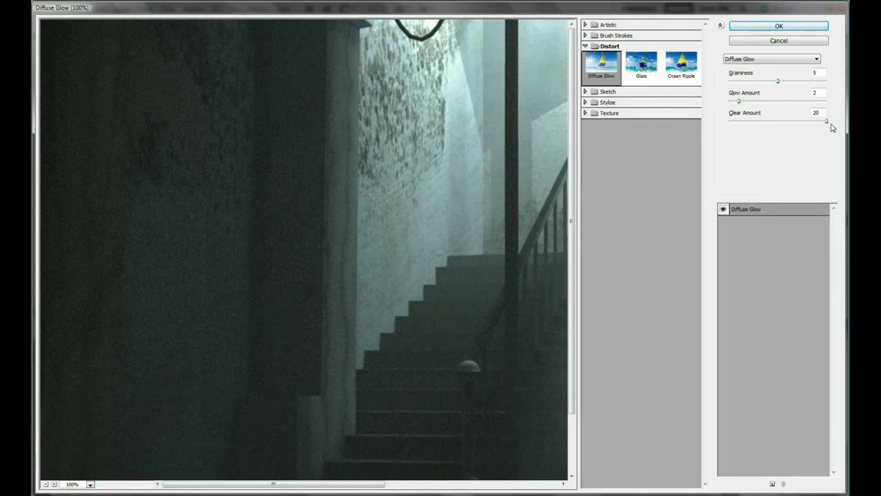
{"action": "left_click", "coordinate": [778, 25]}
Step: Bend a Curves adjustment downward to darken the haunted-house scene
{"action": "left_click", "coordinate": [99, 9]}
{"action": "right_click", "coordinate": [791, 372]}
{"action": "left_click", "coordinate": [99, 8]}
{"action": "left_click", "coordinate": [227, 58]}
{"action": "mouse_move", "coordinate": [689, 207]}
{"action": "left_mouse_down"}
{"action": "mouse_move", "coordinate": [695, 196]}
{"action": "mouse_move", "coordinate": [675, 210]}
{"action": "mouse_move", "coordinate": [676, 228]}
{"action": "mouse_move", "coordinate": [645, 262]}
{"action": "left_mouse_up"}
Step: Dodge the background along the hair with a 137 px brush and save with Maximize Compatibility
{"action": "key", "text": "Return"}
{"action": "key", "text": "o"}
{"action": "left_click", "coordinate": [55, 24]}
{"action": "left_click_drag", "start_coordinate": [49, 51], "coordinate": [86, 51]}
{"action": "key", "text": "Return"}
{"action": "left_click_drag", "start_coordinate": [309, 110], "coordinate": [294, 212]}
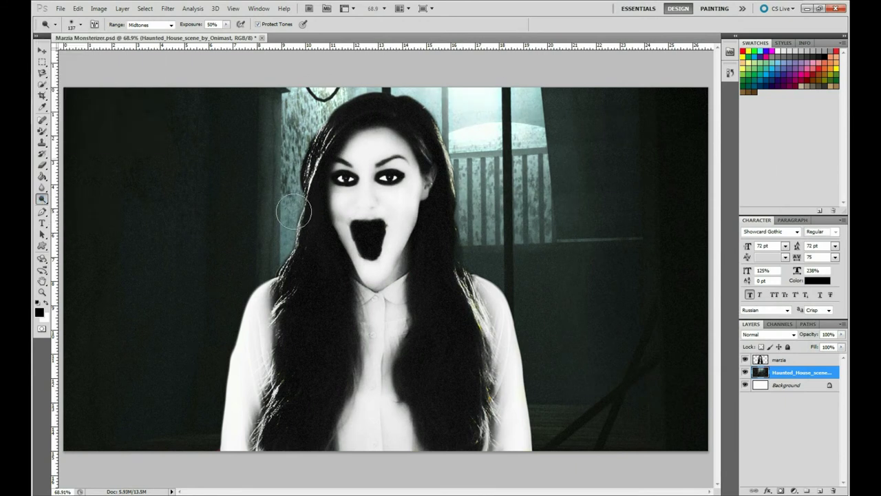
{"action": "key", "text": "ctrl+s"}
{"action": "key", "text": "Return"}
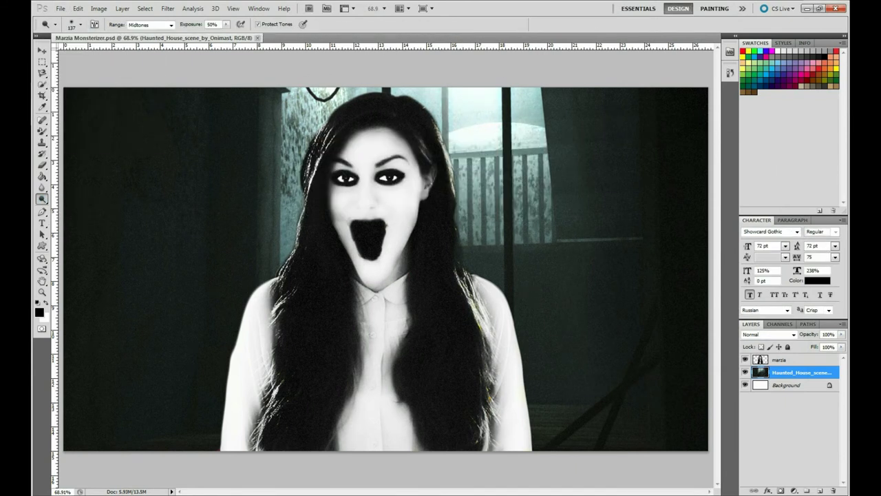